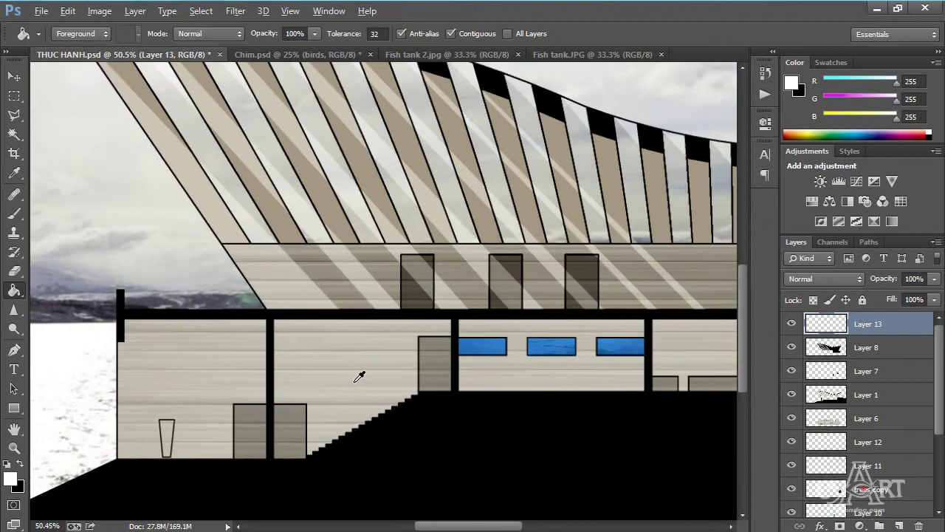
# - Outline the stair room's wall area with the Polygonal Lasso, from the ceiling slab down to the stepped floor
pyautogui.moveTo(401, 376); pyautogui.dragTo(365, 305)
pyautogui.click(13, 115)
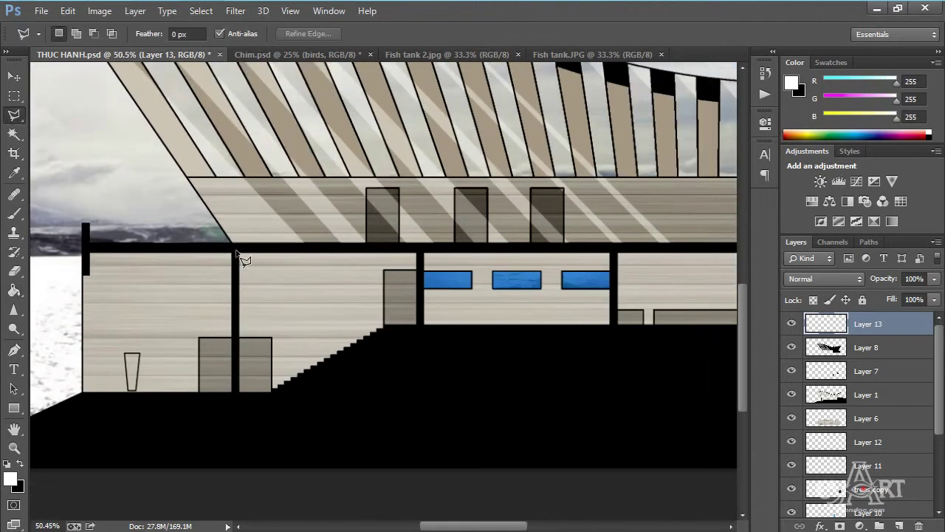
pyautogui.click(236, 252)
pyautogui.click(238, 252)
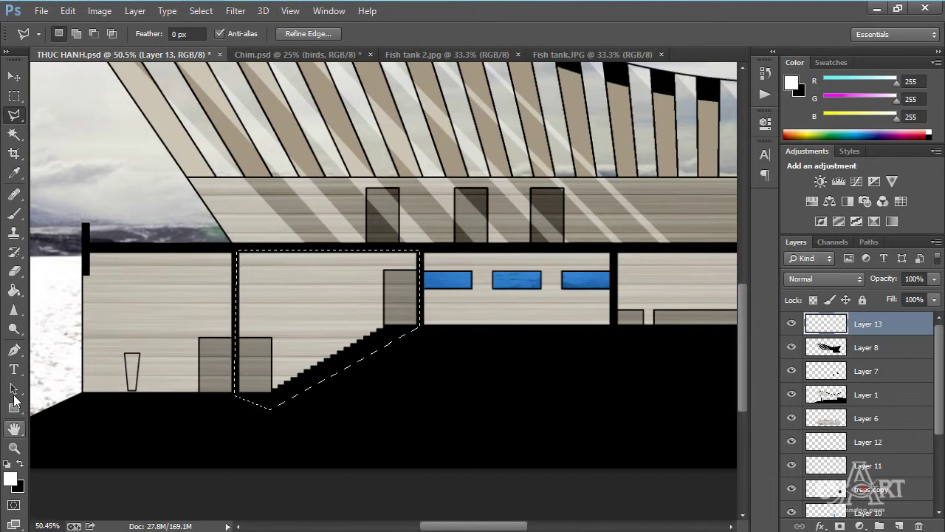
# - Fill the stair room selection with a white-to-black radial gradient centred near the room's upper-left corner
pyautogui.click(15, 292)
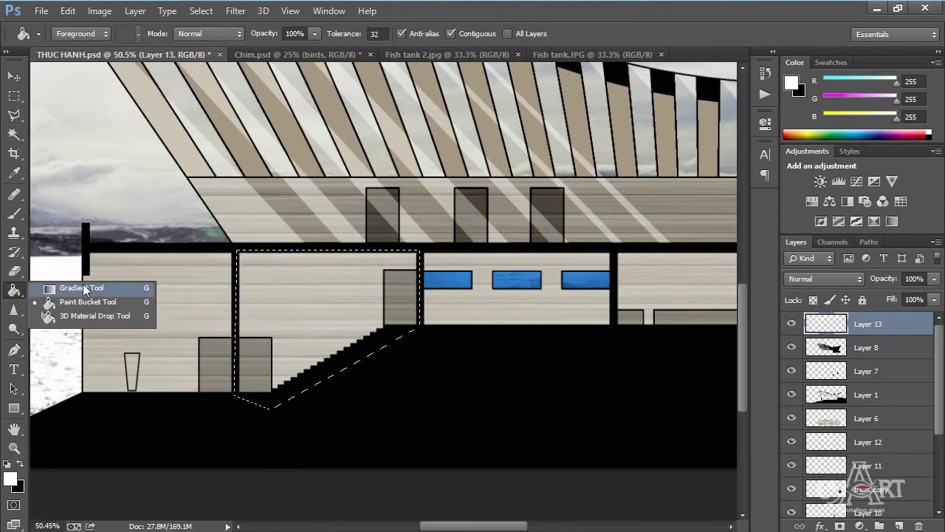
pyautogui.click(87, 288)
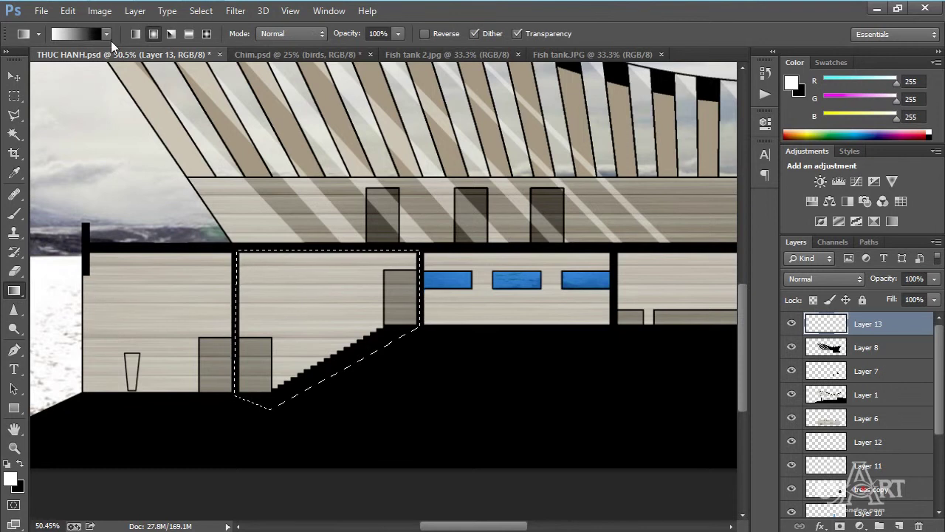
pyautogui.click(107, 33)
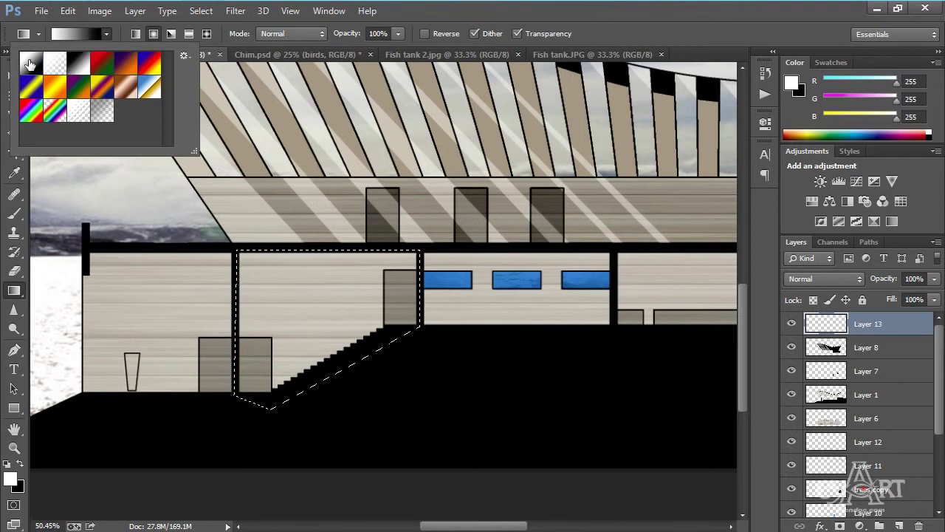
pyautogui.click(220, 34)
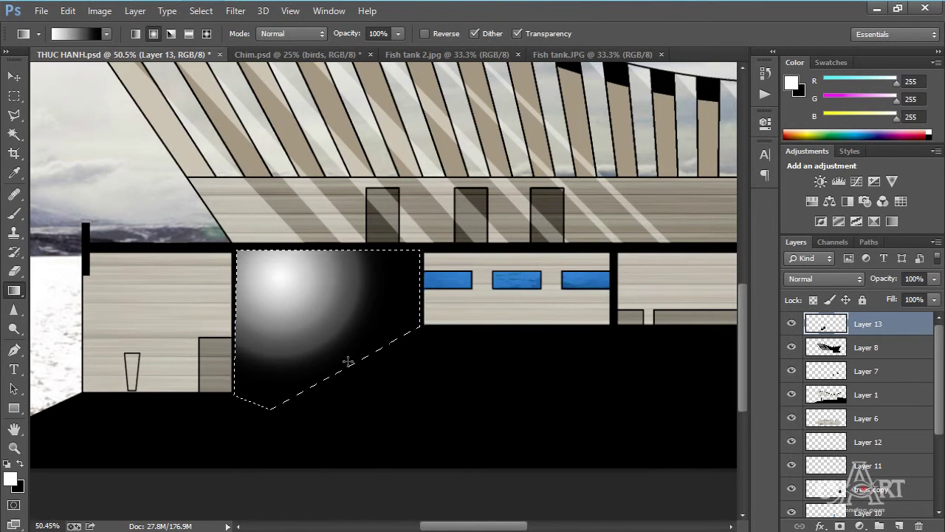
# - Set Layer 13's blend mode to Soft Light and redraw the radial gradient from the stair room's upper-left area
pyautogui.click(828, 277)
pyautogui.click(811, 198)
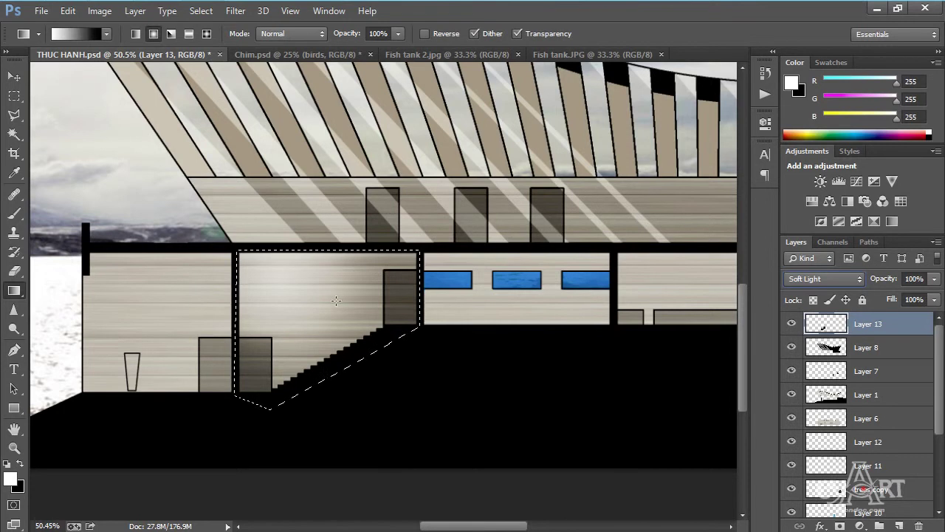
pyautogui.moveTo(262, 273); pyautogui.dragTo(334, 342)
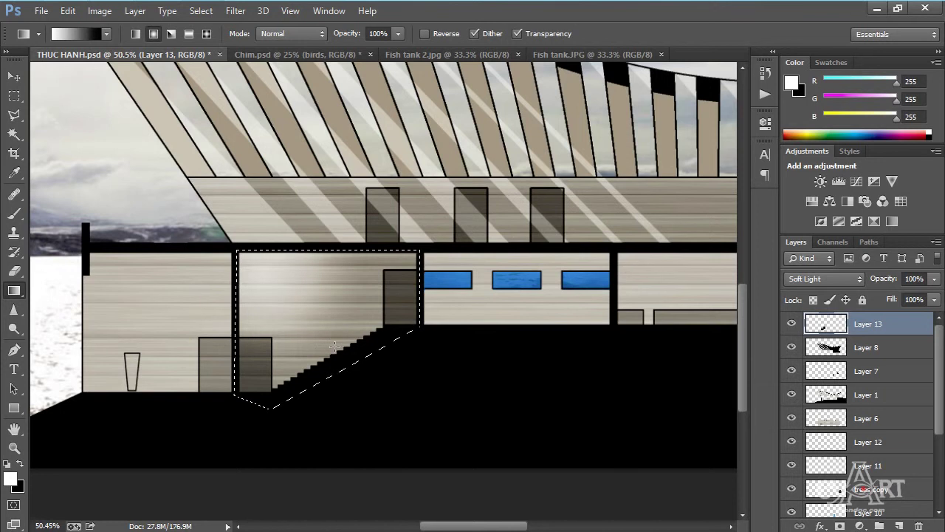
# - Deselect the stair room and duplicate its gradient layer, with the copy at 75% opacity
pyautogui.scroll(-3, 333, 344)
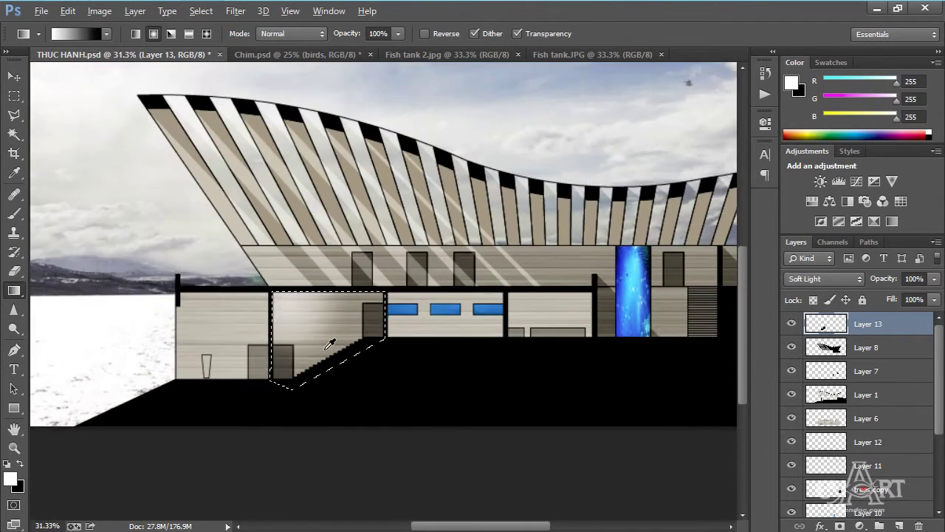
pyautogui.press('alt')
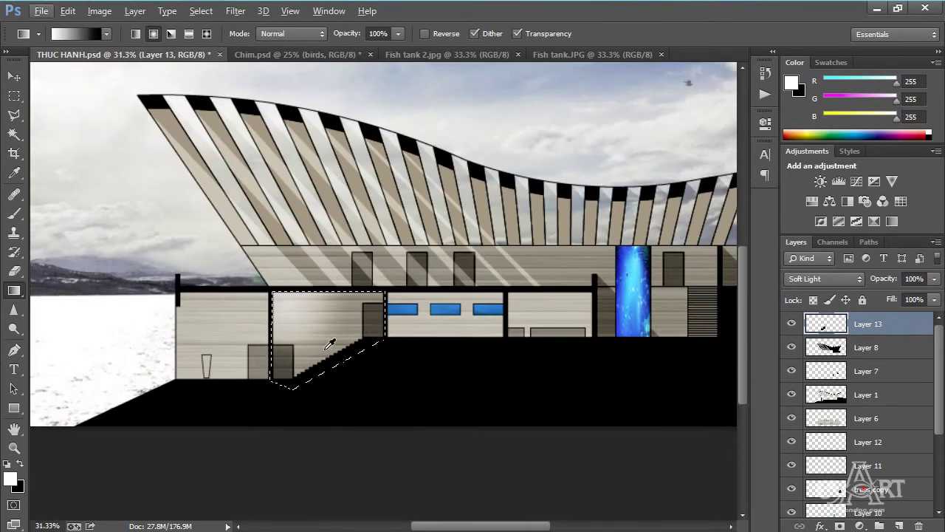
pyautogui.hotkey('ctrl', 'd')
pyautogui.hotkey('ctrl', 'j')
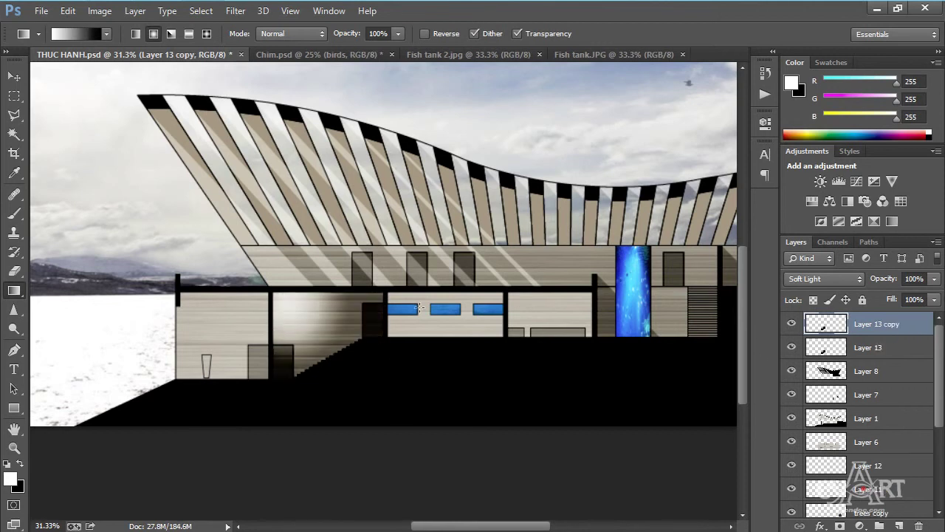
pyautogui.click(935, 283)
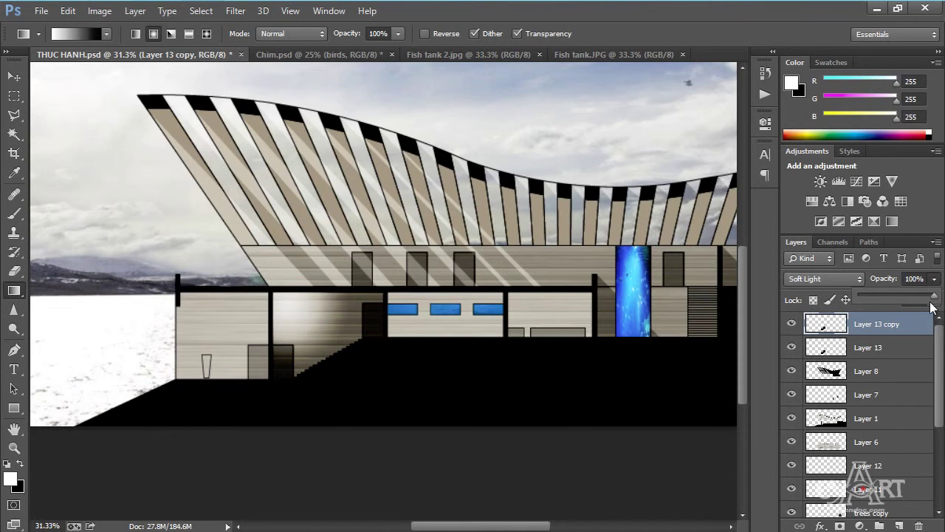
pyautogui.moveTo(932, 296); pyautogui.dragTo(914, 299)
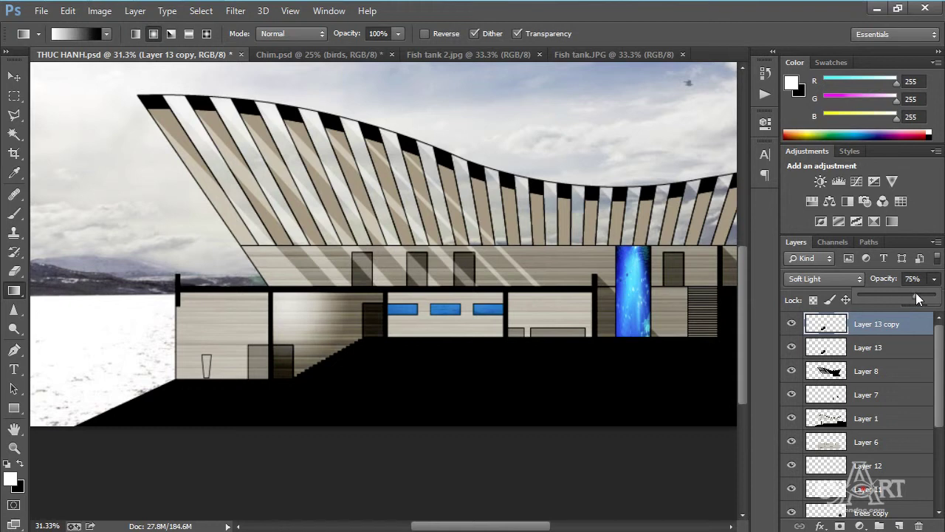
pyautogui.moveTo(918, 298); pyautogui.dragTo(917, 298)
# - Try to merge Layer 13 copy with Layer 13, and undo the merge
pyautogui.keyDown('shift'); pyautogui.click(881, 347); pyautogui.keyUp('shift')
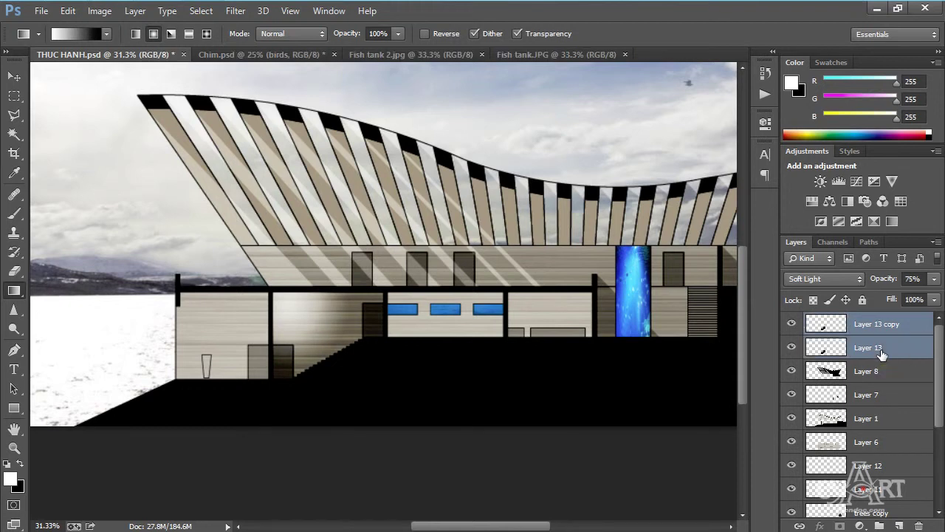
pyautogui.hotkey('ctrl', 'e')
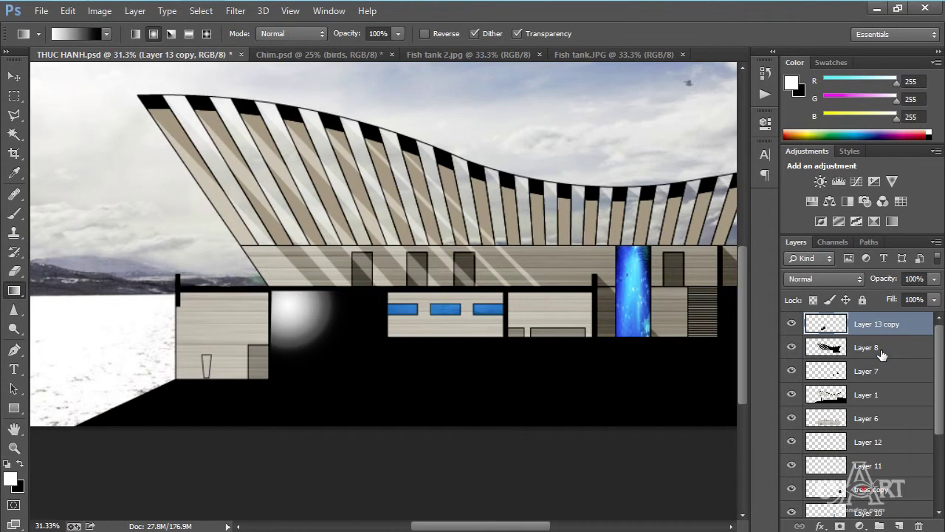
pyautogui.hotkey('ctrl', 'z')
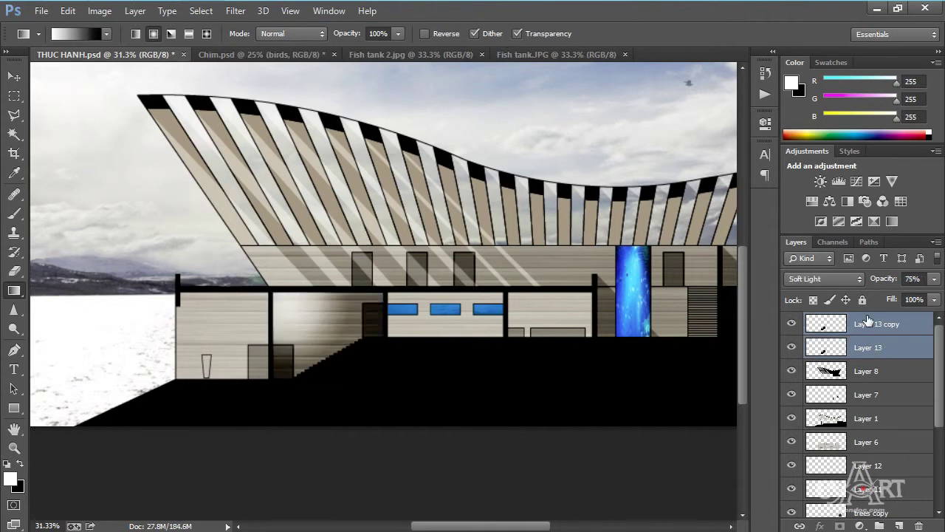
# - On a new layer above Layer 13 copy, fill a rectangular selection of the leftmost room with a white-to-black radial gradient from its upper-left corner
pyautogui.click(887, 324)
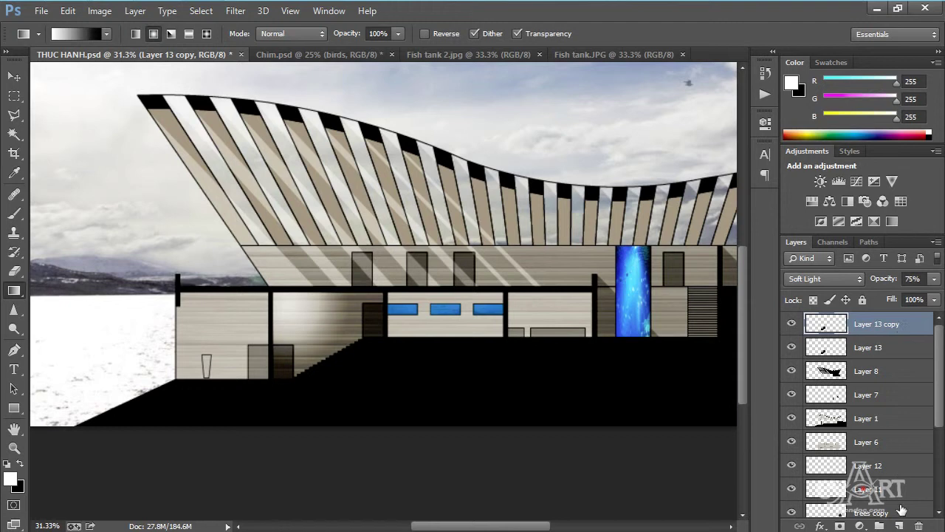
pyautogui.click(899, 526)
pyautogui.scroll(3, 209, 310)
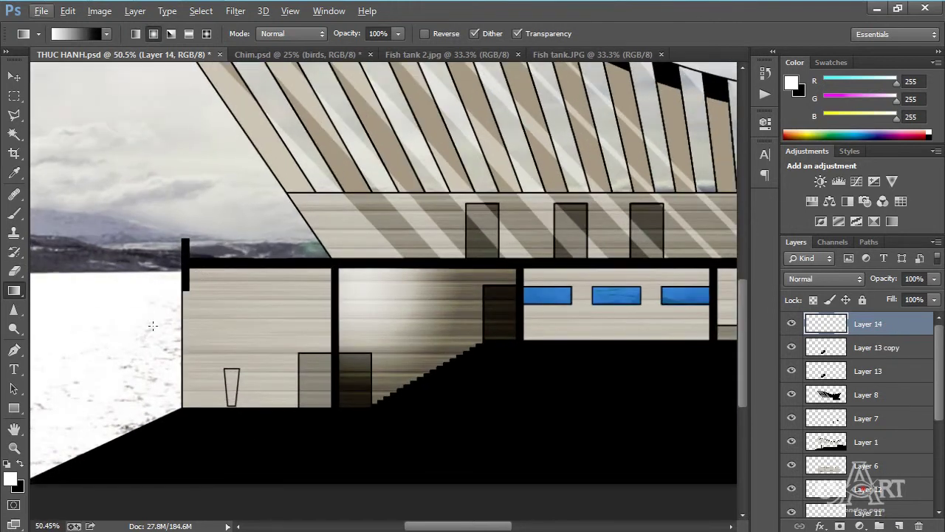
pyautogui.click(13, 98)
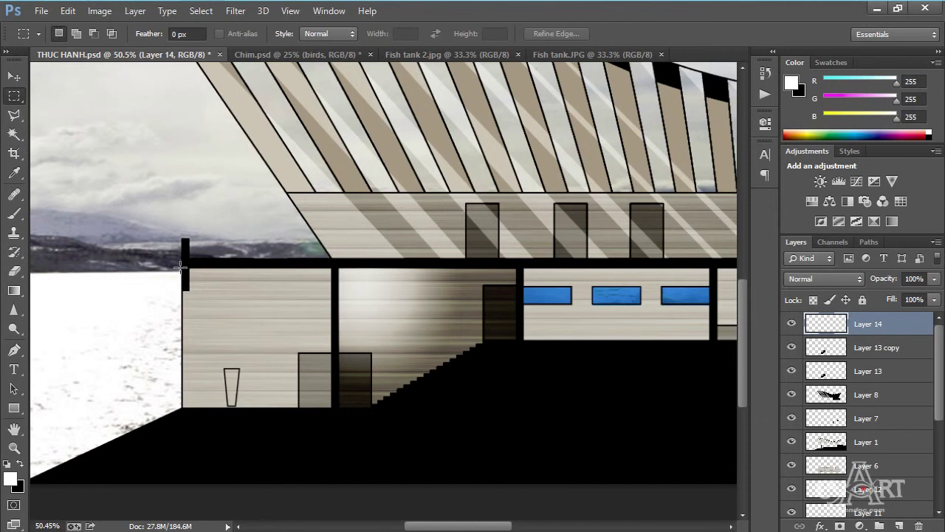
pyautogui.moveTo(182, 262); pyautogui.dragTo(339, 408)
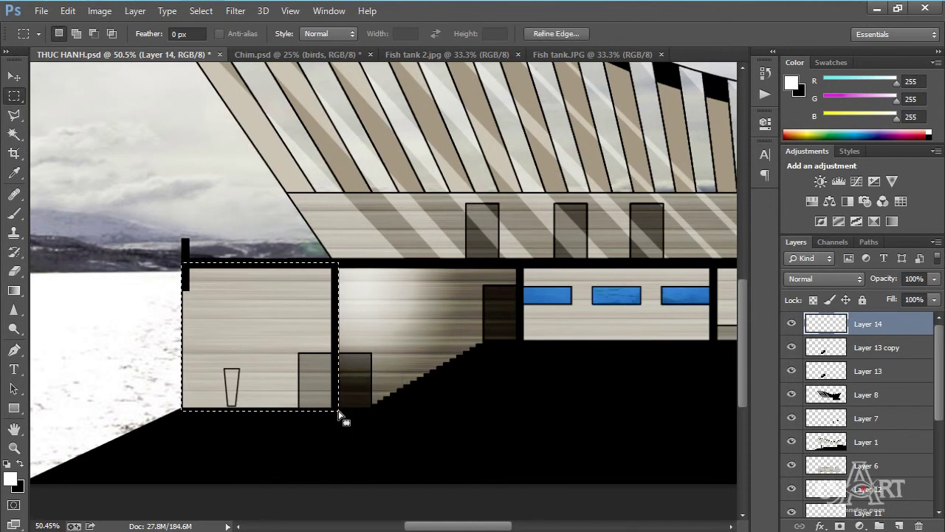
pyautogui.click(14, 291)
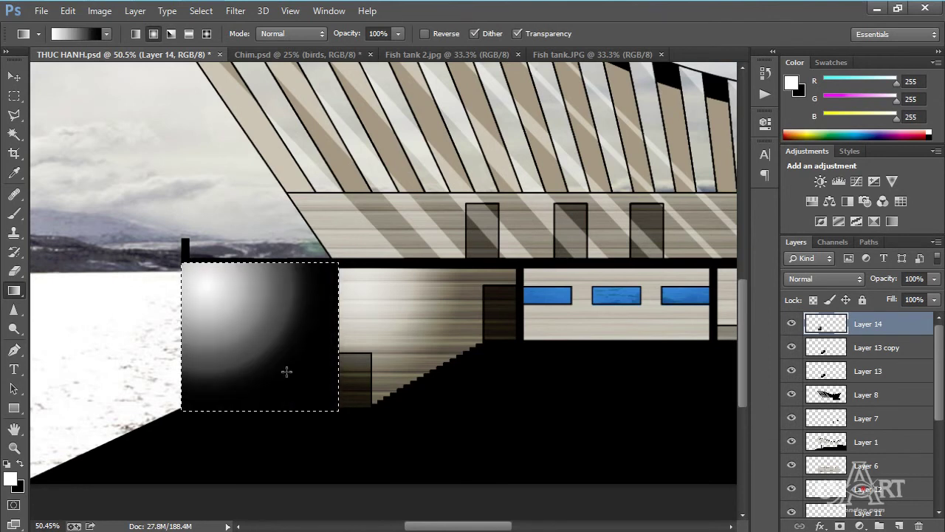
# - Set the leftmost room's gradient layer to Soft Light and duplicate it to strengthen the shading
pyautogui.click(849, 278)
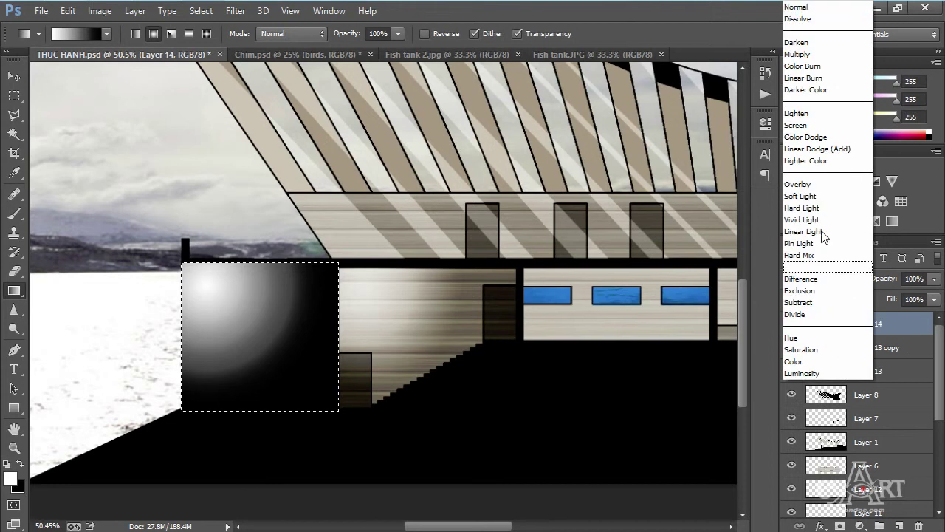
pyautogui.click(807, 196)
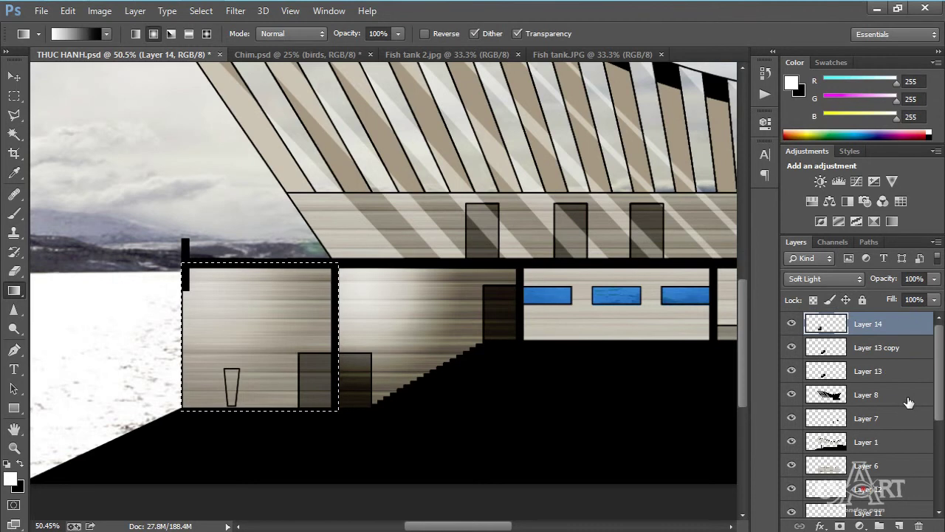
pyautogui.hotkey('ctrl', 'j')
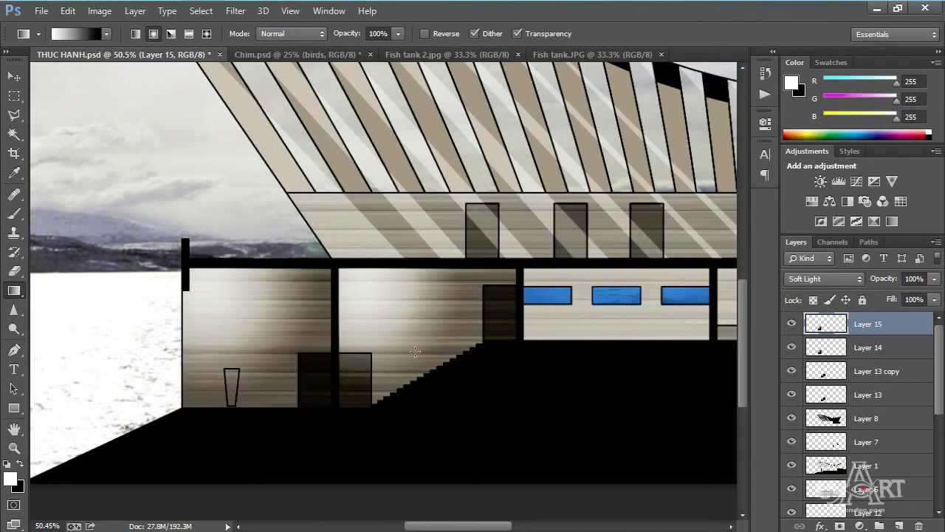
# - On a new layer, fill a rectangular selection of the room with three blue windows with a centred white-to-black radial gradient
pyautogui.moveTo(368, 316); pyautogui.dragTo(274, 317)
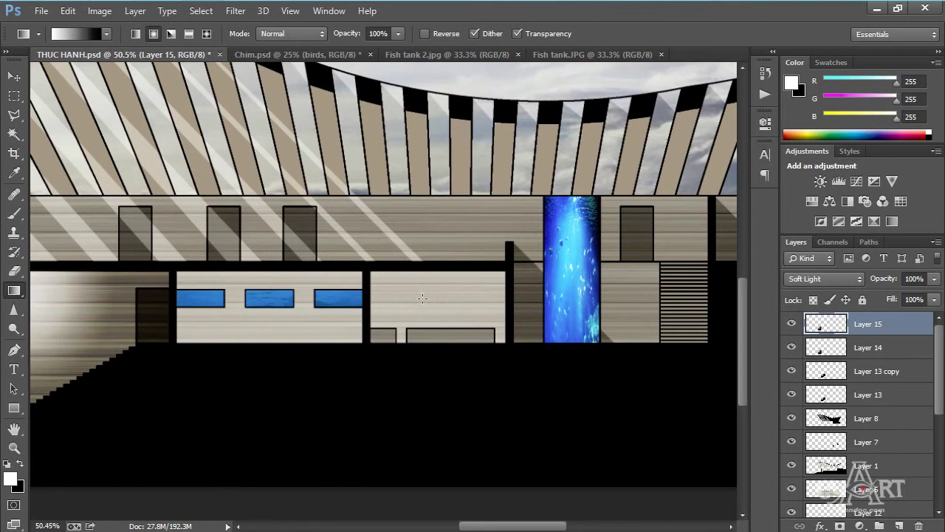
pyautogui.click(14, 96)
pyautogui.moveTo(176, 267); pyautogui.dragTo(507, 347)
pyautogui.click(901, 525)
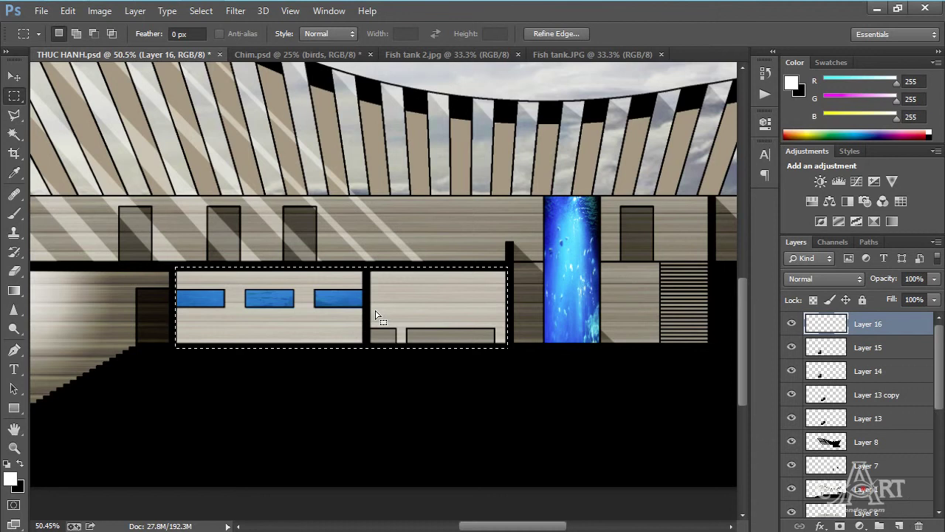
pyautogui.press('g')
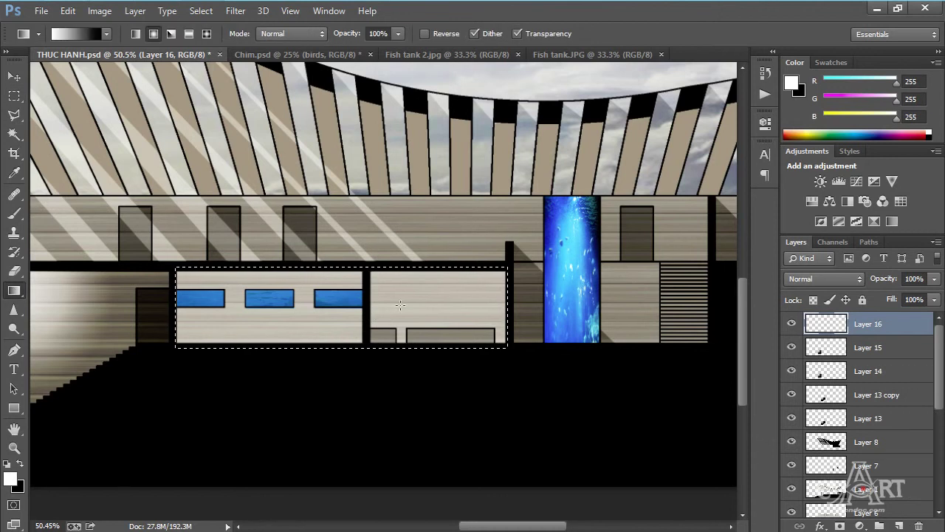
pyautogui.click(14, 96)
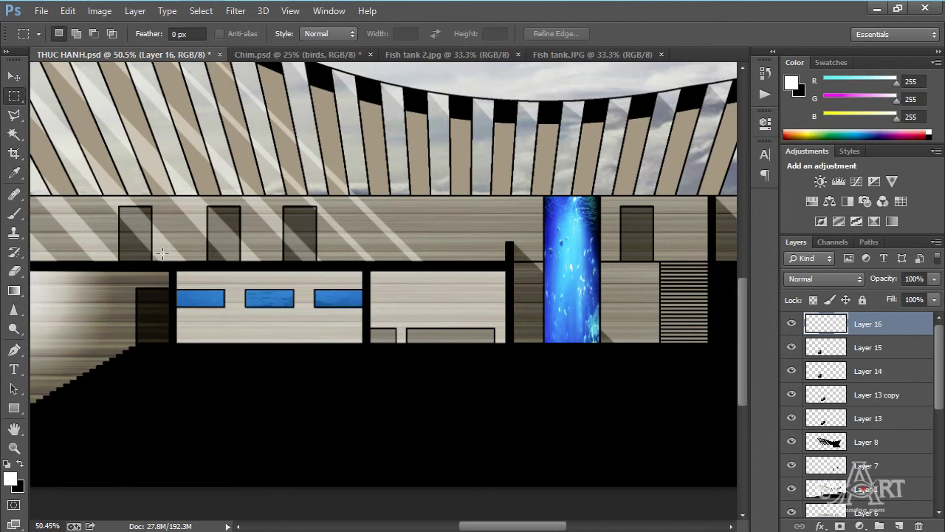
pyautogui.moveTo(174, 269); pyautogui.dragTo(364, 345)
pyautogui.press('g')
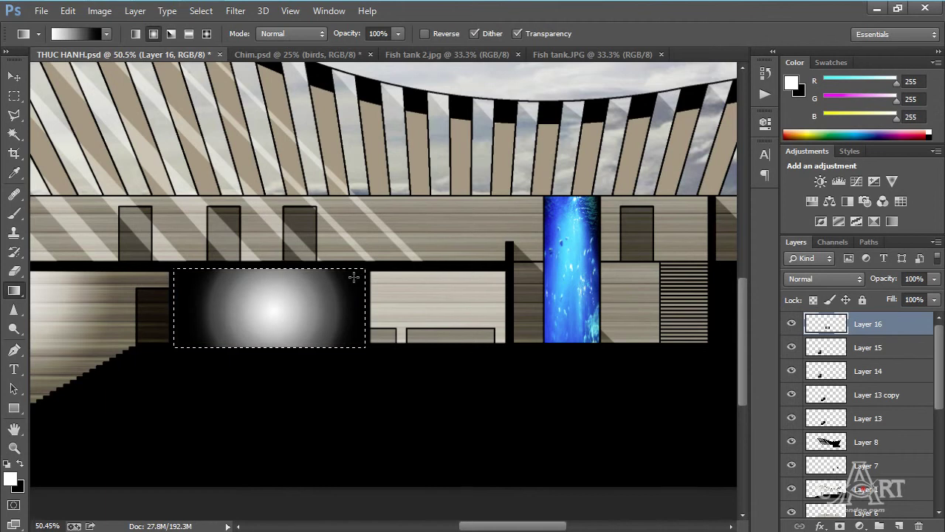
# - Set the blue-window room's gradient layer to Soft Light and duplicate it
pyautogui.click(836, 280)
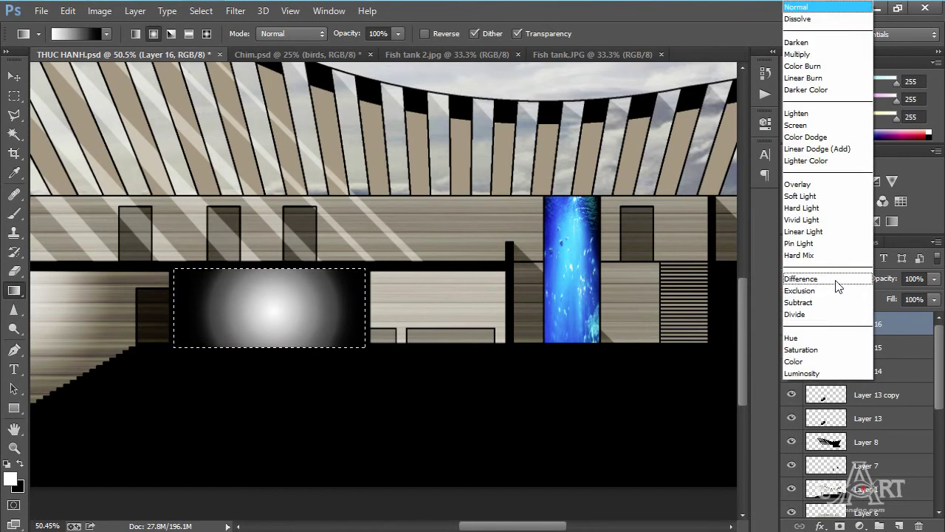
pyautogui.click(813, 196)
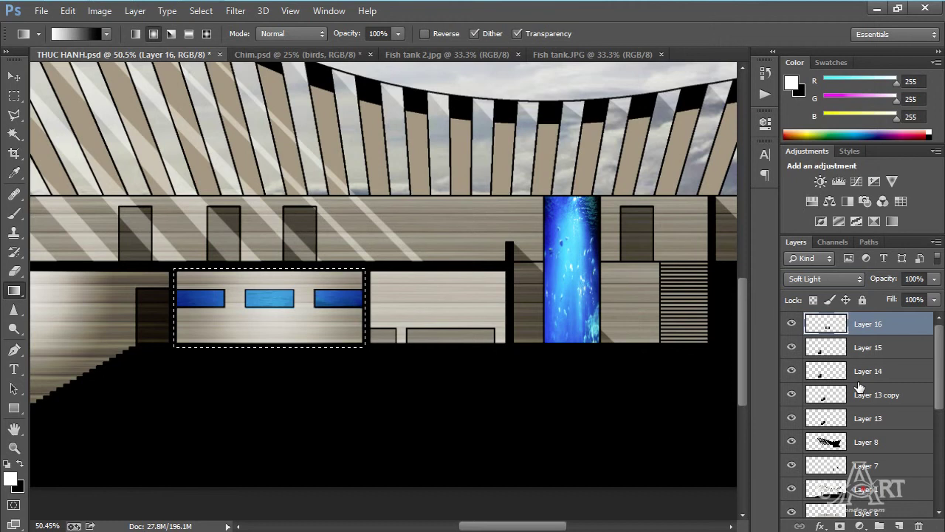
pyautogui.hotkey('ctrl', 'j')
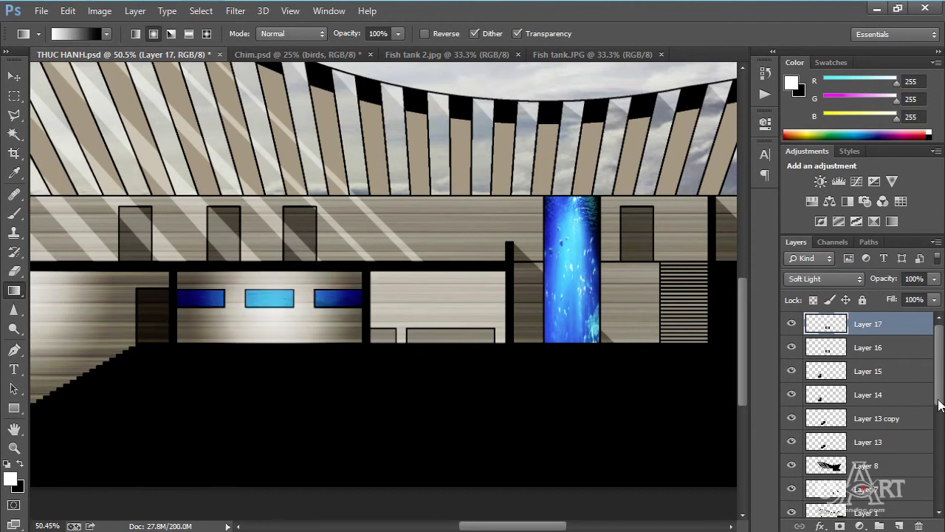
# - On a new layer, fill a rectangular selection of the room right of the blue windows with a centred white-to-black radial gradient
pyautogui.click(898, 526)
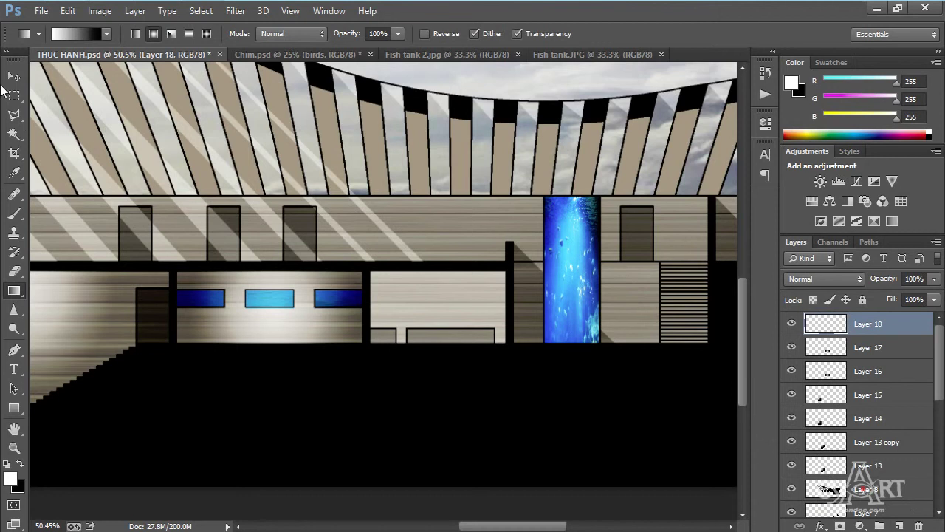
pyautogui.click(14, 96)
pyautogui.moveTo(368, 270); pyautogui.dragTo(508, 344)
pyautogui.click(14, 290)
pyautogui.moveTo(437, 305); pyautogui.dragTo(503, 272)
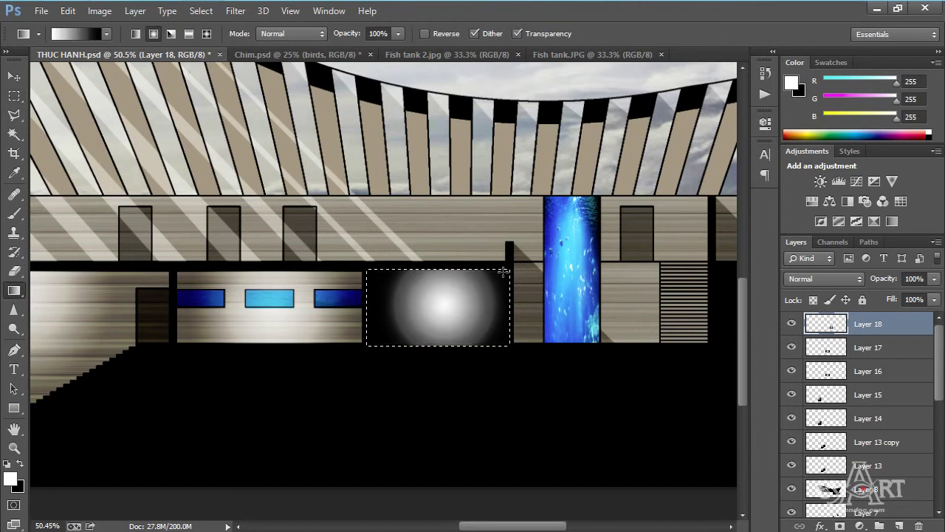
# - Set the gradient layer of the room right of the blue windows to Soft Light and duplicate it
pyautogui.click(825, 279)
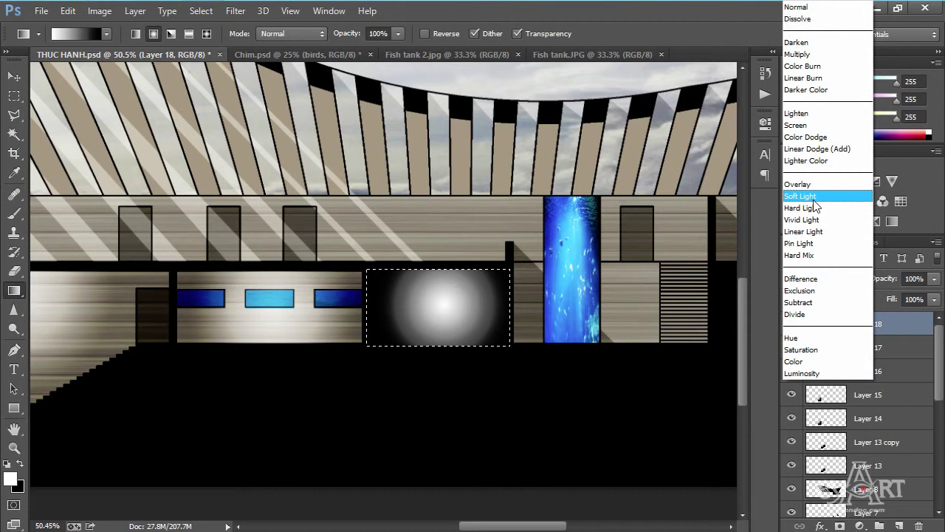
pyautogui.click(802, 197)
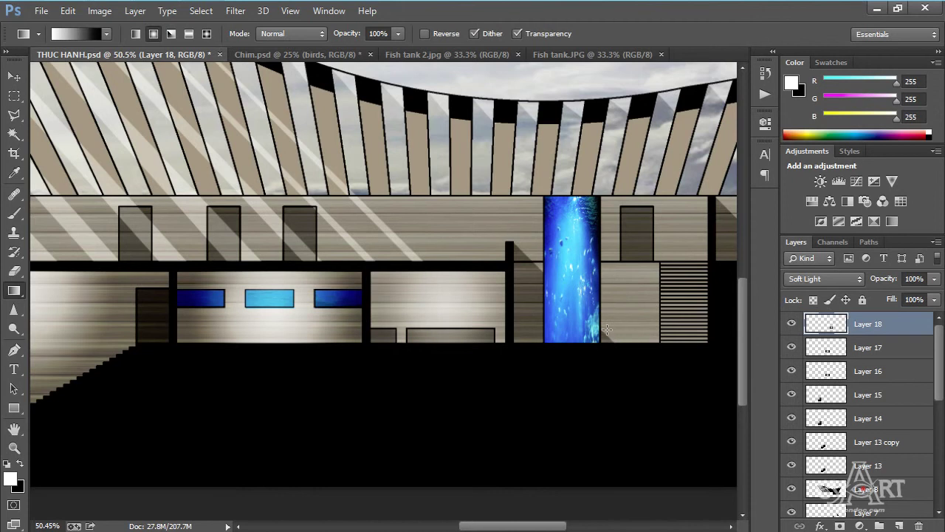
pyautogui.hotkey('ctrl', 'j')
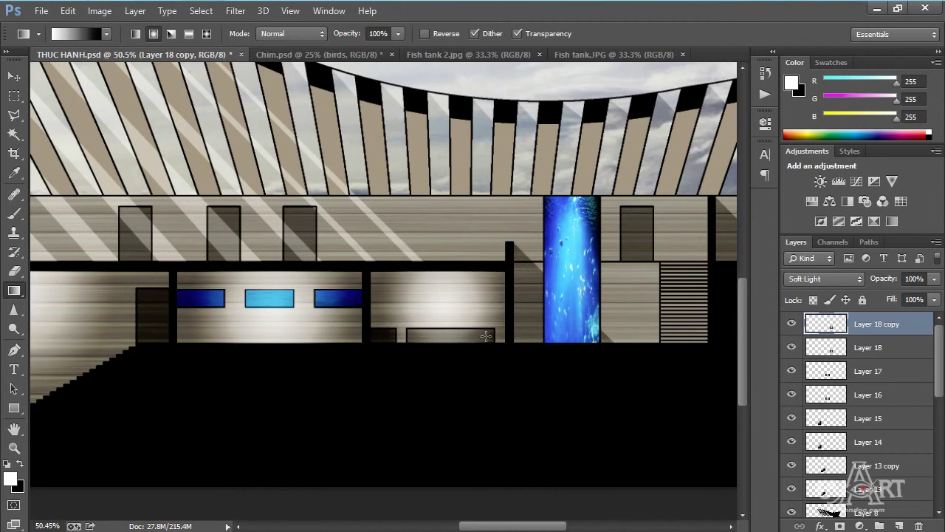
# - Reduce the opacity of the duplicated gradient layer over the room right of the blue windows to 76%
pyautogui.scroll(-3, 503, 310)
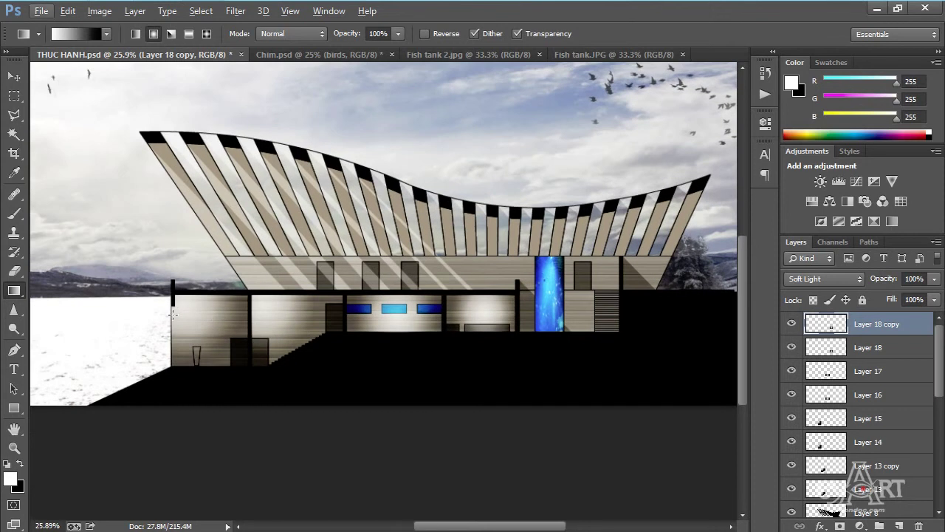
pyautogui.click(935, 280)
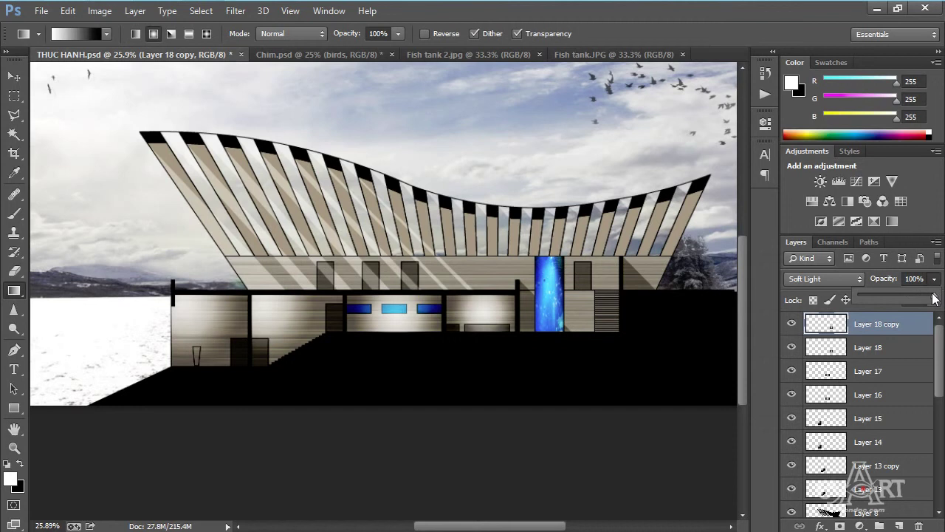
pyautogui.moveTo(935, 297); pyautogui.dragTo(918, 299)
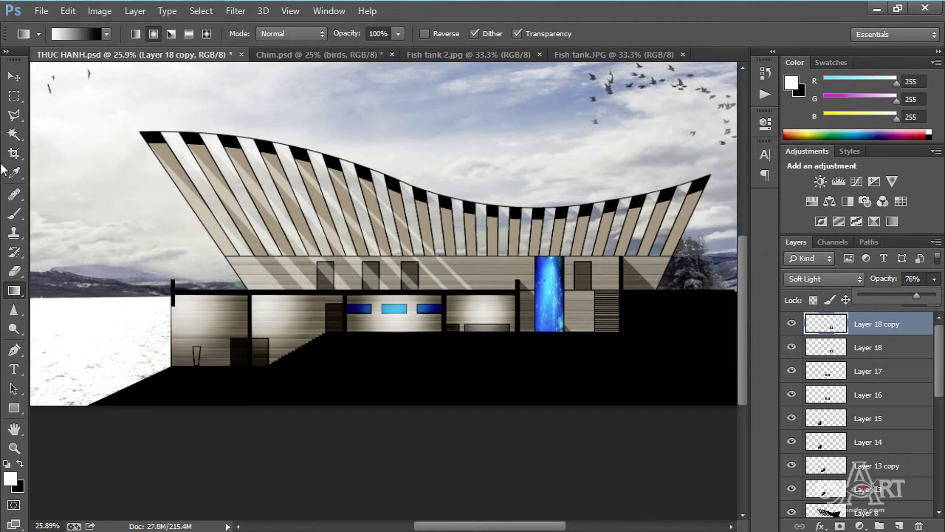
# - Select the upper gradient layer of the blue-window room and reduce its opacity to 78%
pyautogui.click(13, 78)
pyautogui.click(431, 335)
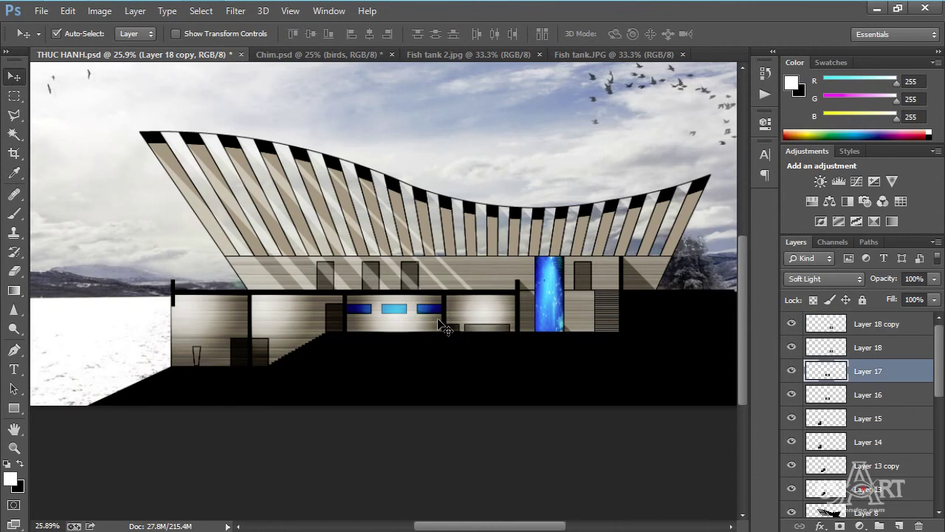
pyautogui.click(935, 279)
pyautogui.moveTo(935, 297); pyautogui.dragTo(920, 305)
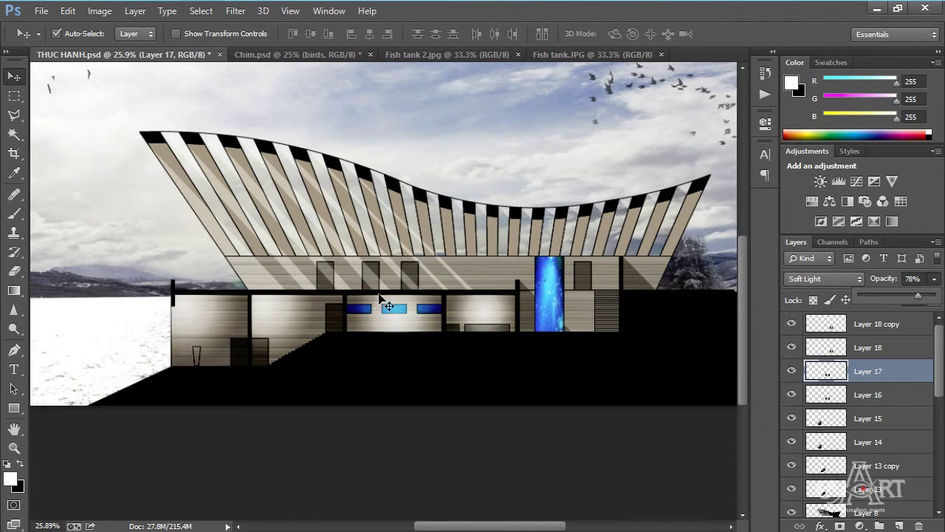
# - Make one rectangular selection spanning the blue-window room and the room to its right
pyautogui.scroll(3, 379, 296)
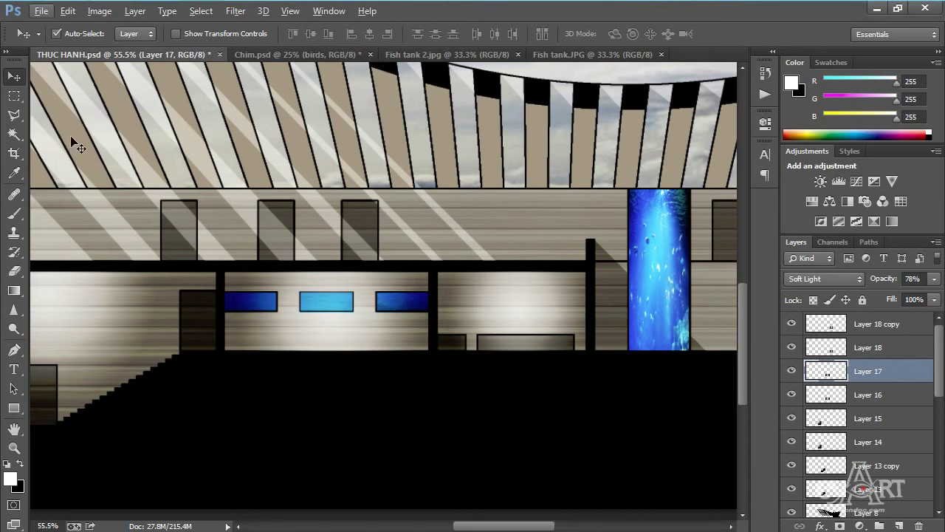
pyautogui.click(14, 97)
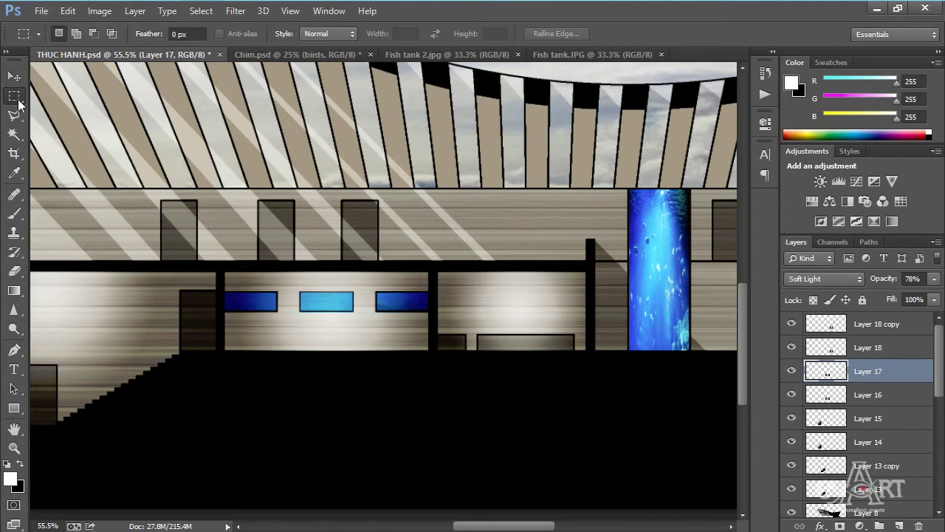
pyautogui.scroll(1, 296, 341)
pyautogui.moveTo(207, 252); pyautogui.dragTo(654, 358)
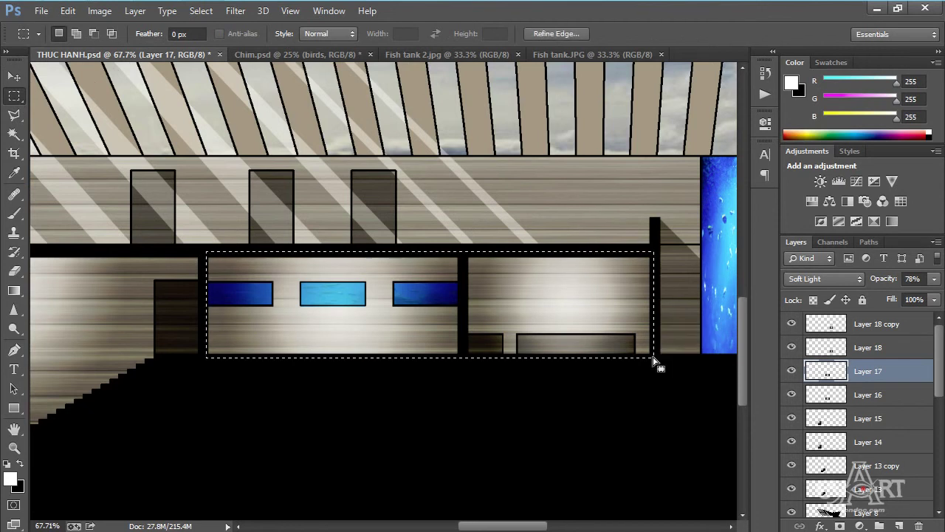
# - Set the Gradient tool's foreground colour to golden yellow #eeb900
pyautogui.click(14, 290)
pyautogui.click(11, 482)
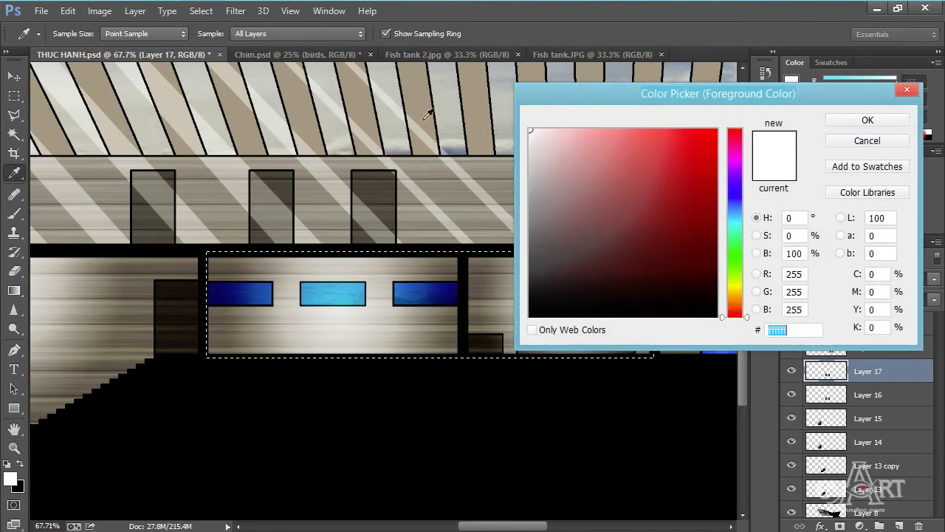
pyautogui.moveTo(685, 167); pyautogui.dragTo(716, 141)
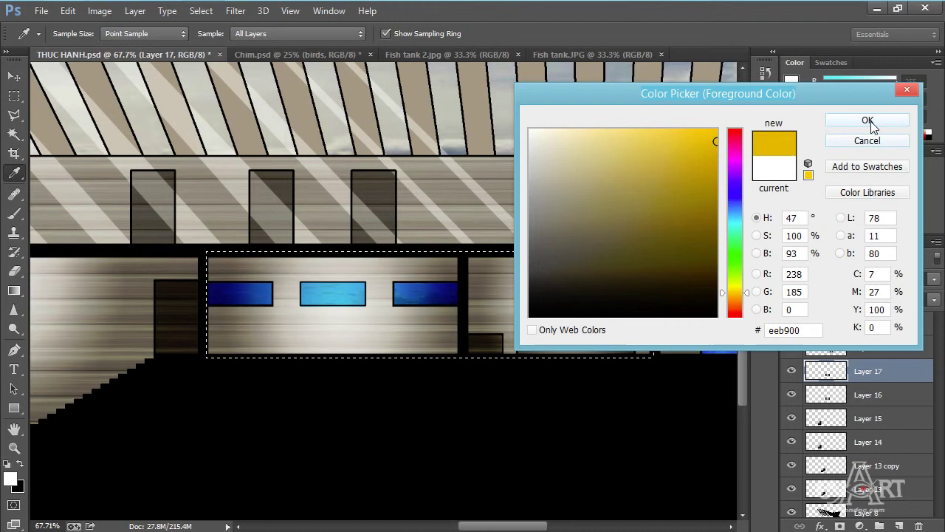
pyautogui.click(868, 120)
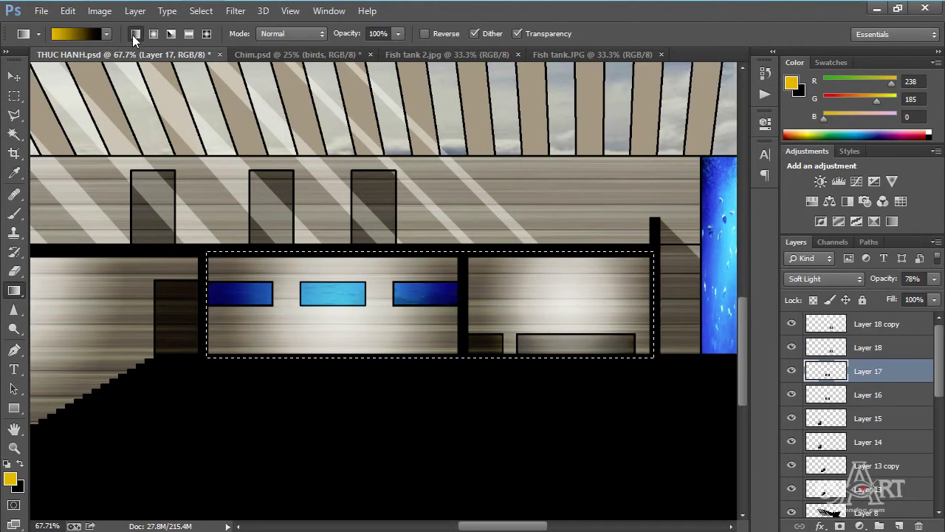
# - Try a bottom-to-top yellow-to-black linear gradient on Layer 17 within the selection, and undo it
pyautogui.moveTo(426, 374); pyautogui.dragTo(425, 249)
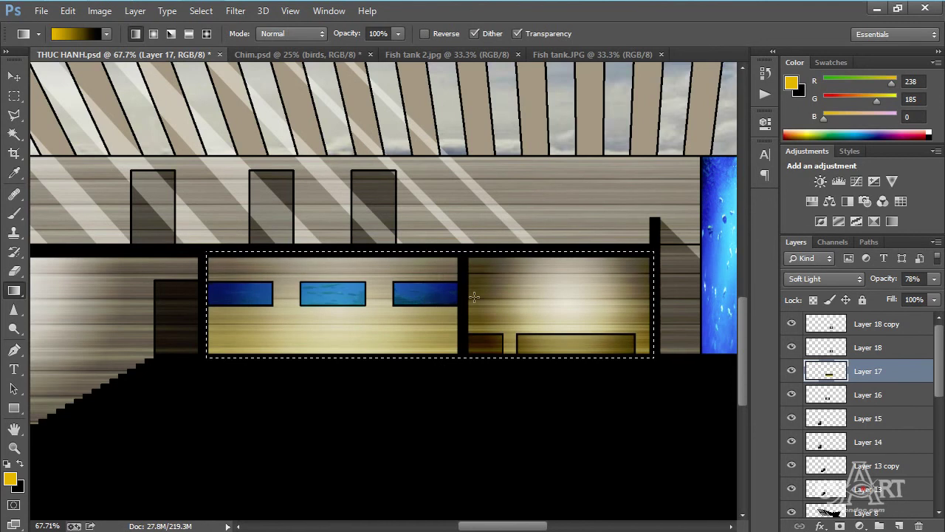
pyautogui.hotkey('ctrl', 'z')
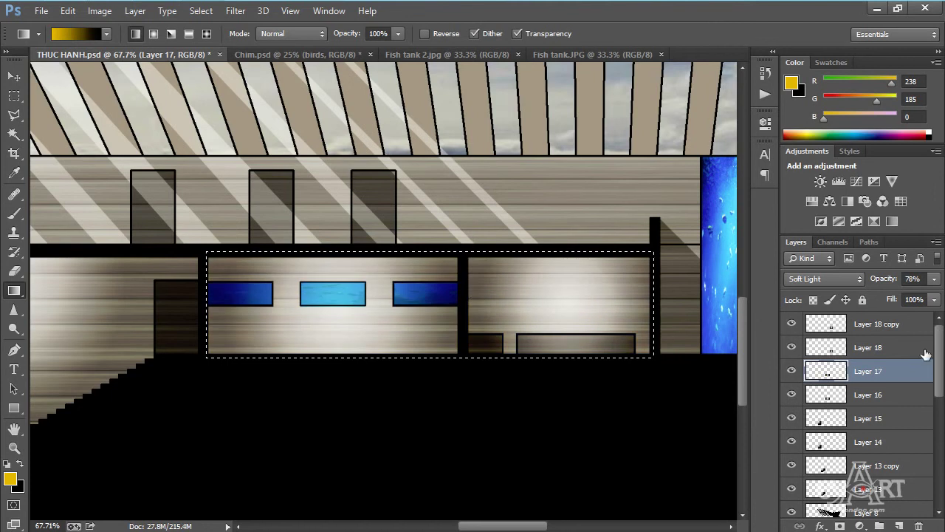
# - On a new layer above Layer 18 copy, fill the two-room selection with a top-to-bottom yellow-to-black linear gradient
pyautogui.click(901, 325)
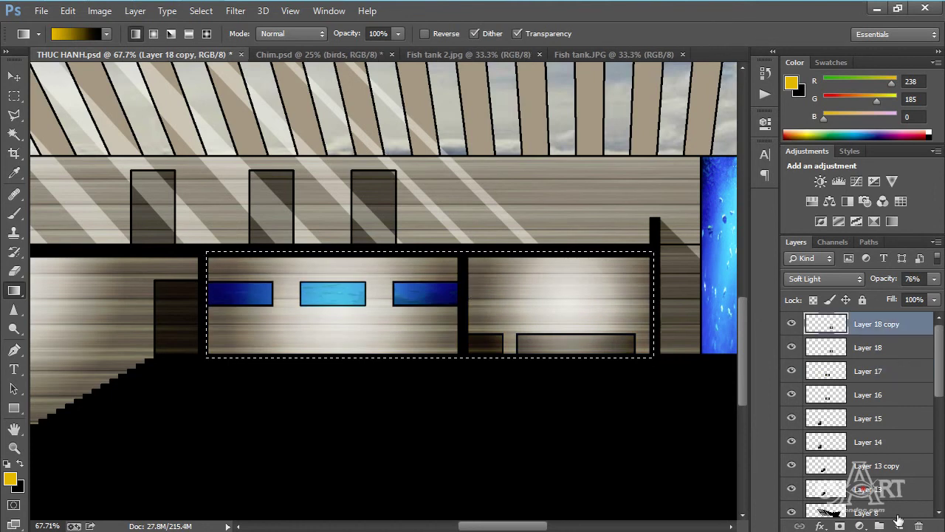
pyautogui.click(902, 525)
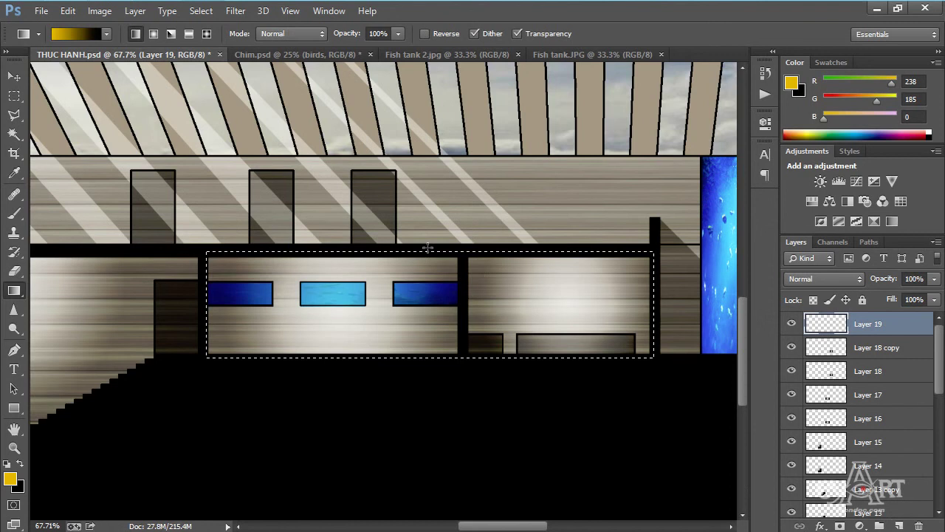
pyautogui.moveTo(418, 251); pyautogui.dragTo(421, 369)
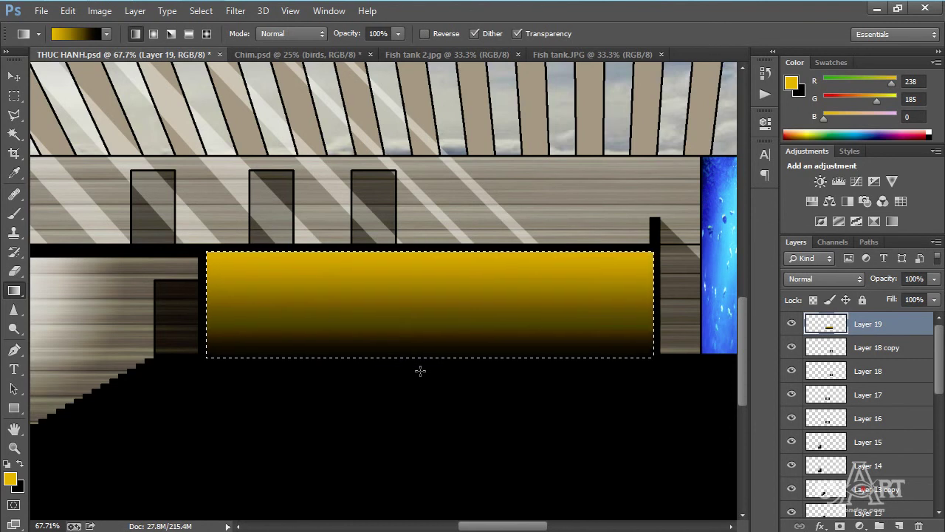
# - Set the yellow gradient layer to Soft Light and reduce its opacity to 59%
pyautogui.click(840, 281)
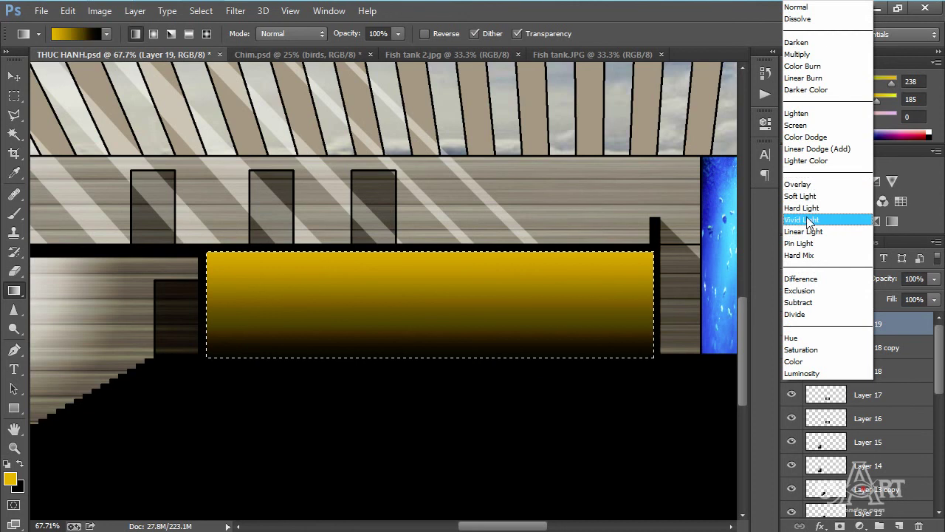
pyautogui.click(804, 196)
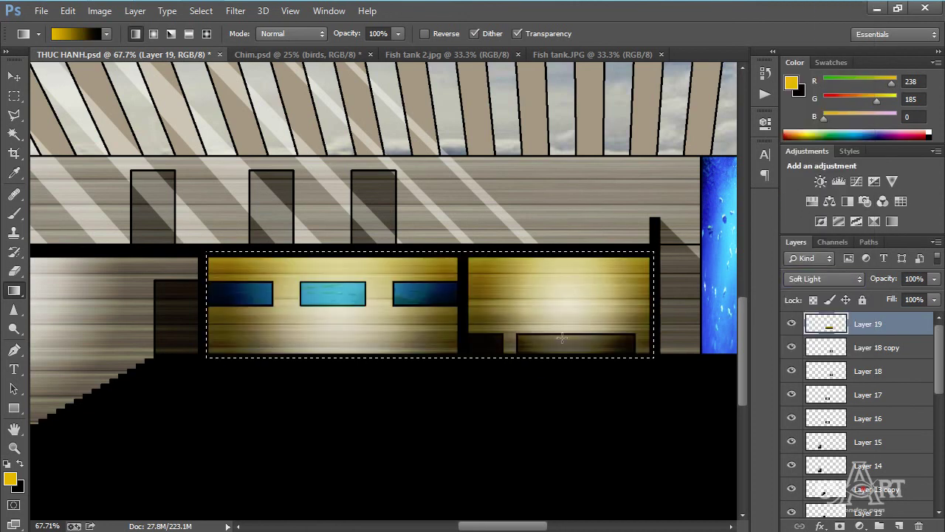
pyautogui.scroll(-5, 517, 310)
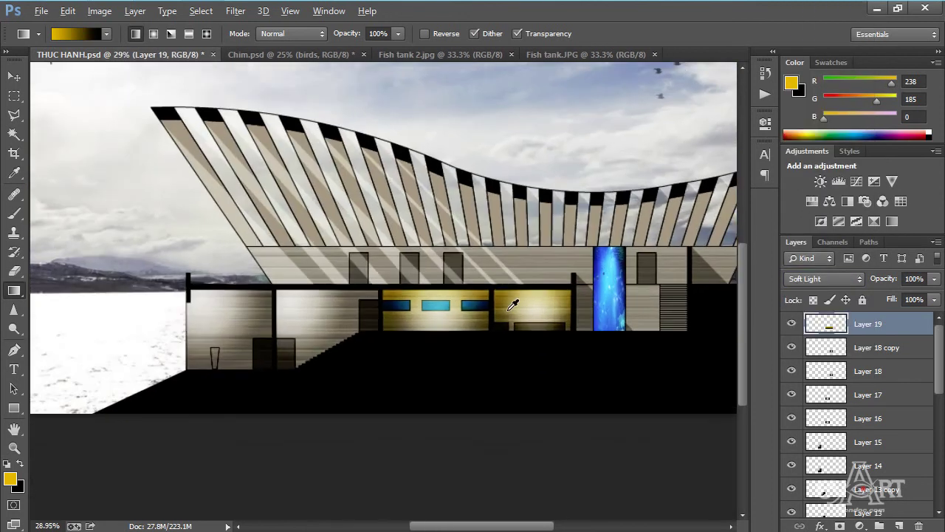
pyautogui.click(934, 279)
pyautogui.moveTo(936, 295); pyautogui.dragTo(908, 299)
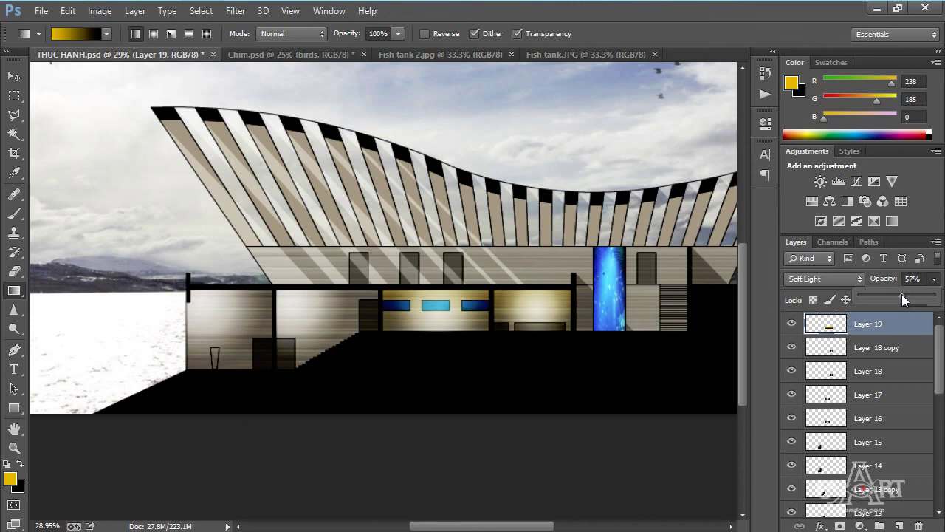
pyautogui.click(568, 293)
pyautogui.scroll(-1, 259, 245)
pyautogui.scroll(-3, 259, 245)
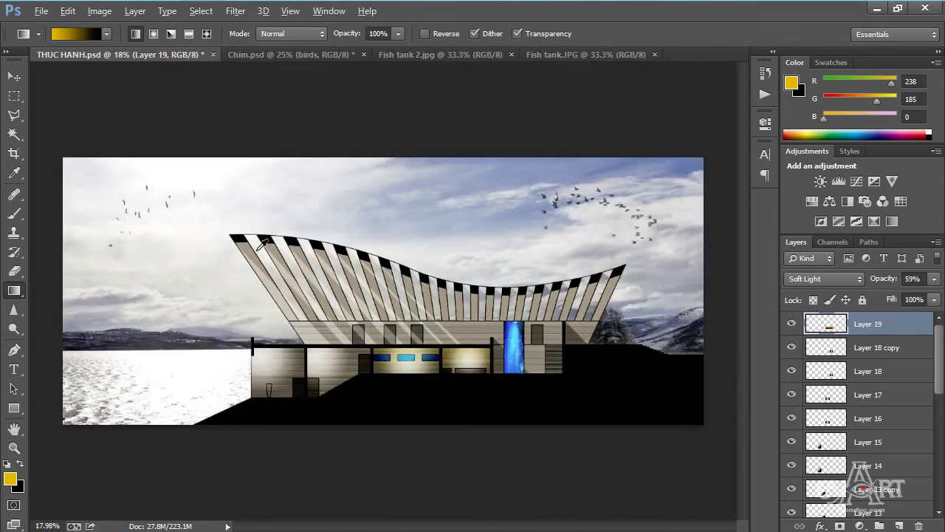